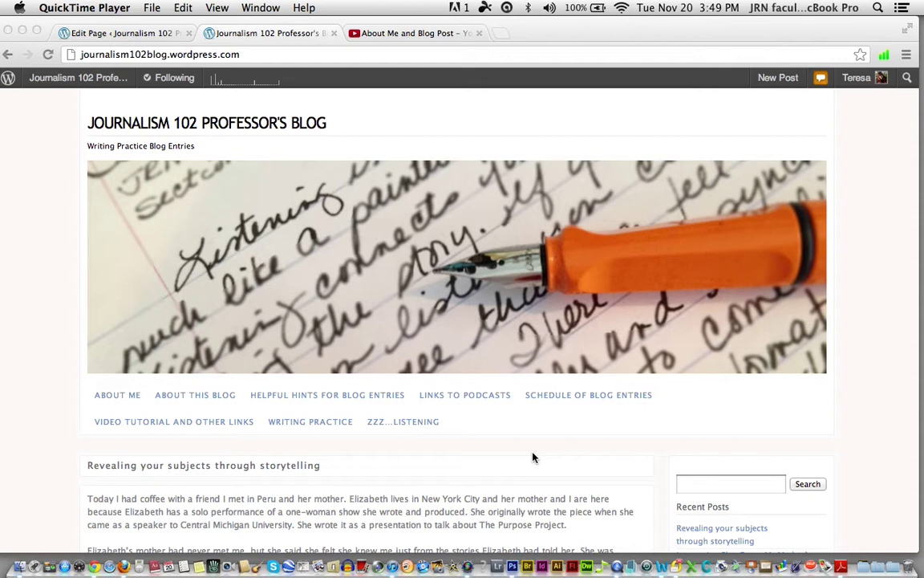
- Open the blog's Video Tutorial and Other Links page from the menu
{"action": "left_click", "coordinate": [199, 428]}
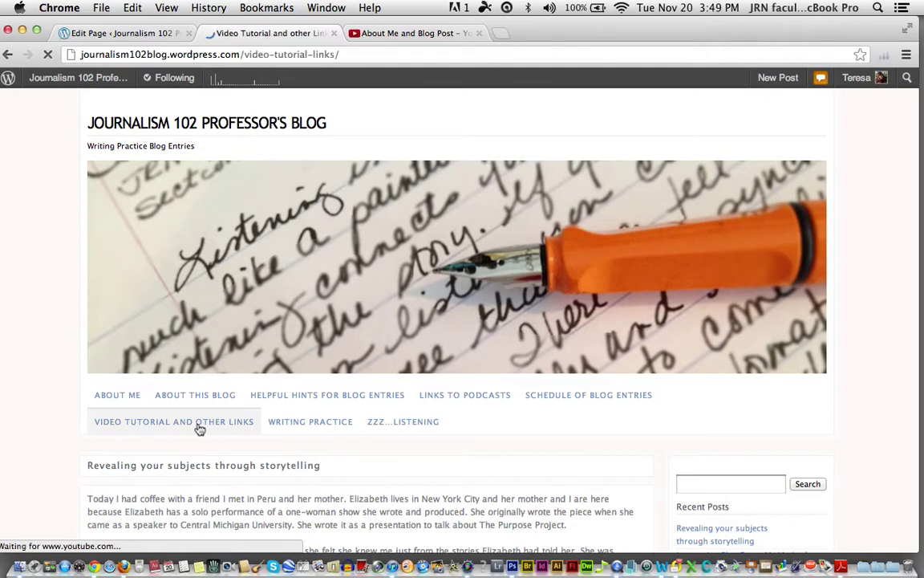
- Select the customize-your-blog YouTube link address further down the page
{"action": "scroll", "coordinate": [341, 447], "scroll_direction": "down", "scroll_amount": 4}
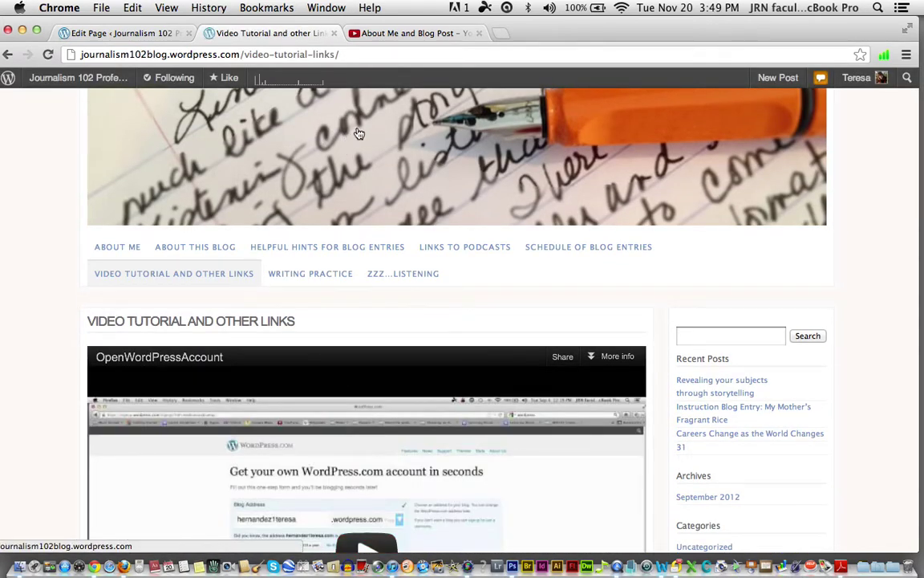
{"action": "scroll", "coordinate": [403, 379], "scroll_direction": "down", "scroll_amount": 5}
{"action": "scroll", "coordinate": [459, 355], "scroll_direction": "down", "scroll_amount": 3}
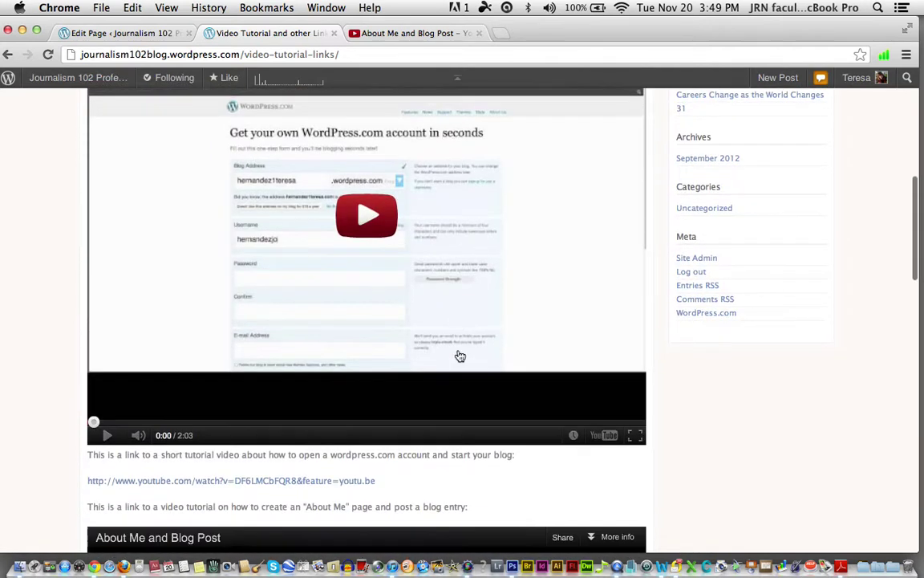
{"action": "scroll", "coordinate": [459, 356], "scroll_direction": "down", "scroll_amount": 3}
{"action": "scroll", "coordinate": [460, 355], "scroll_direction": "down", "scroll_amount": 4}
{"action": "scroll", "coordinate": [460, 355], "scroll_direction": "down", "scroll_amount": 1}
{"action": "scroll", "coordinate": [459, 355], "scroll_direction": "down", "scroll_amount": 4}
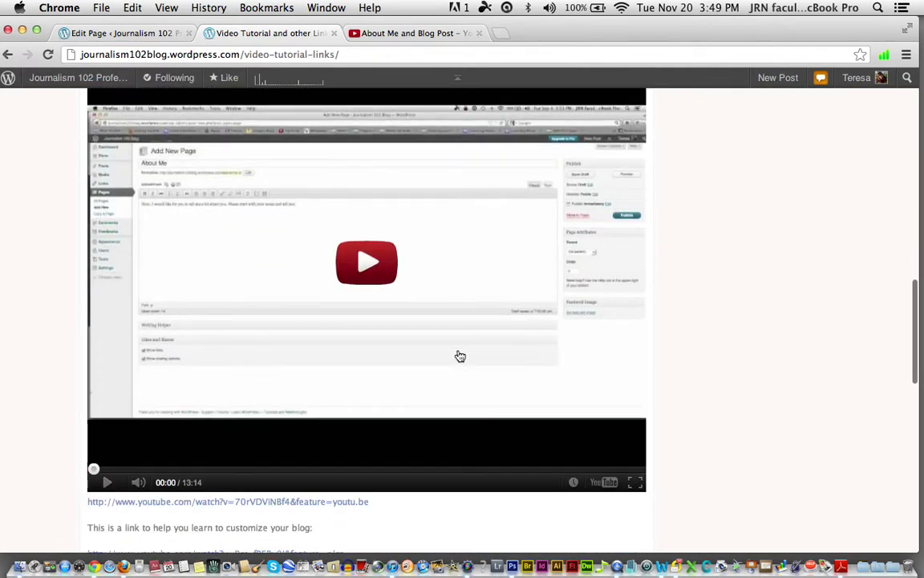
{"action": "scroll", "coordinate": [459, 356], "scroll_direction": "down", "scroll_amount": 3}
{"action": "scroll", "coordinate": [460, 355], "scroll_direction": "down", "scroll_amount": 2}
{"action": "scroll", "coordinate": [460, 355], "scroll_direction": "down", "scroll_amount": 1}
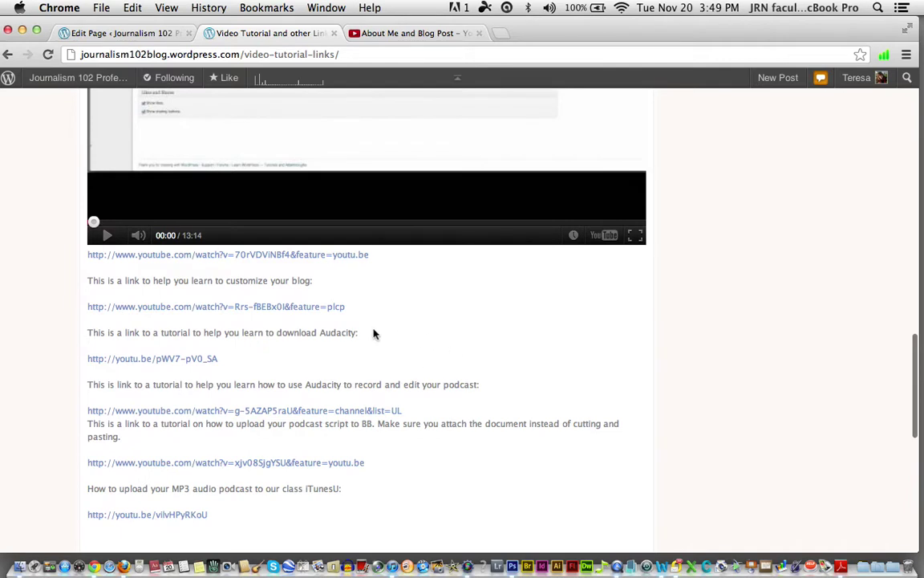
{"action": "left_click", "coordinate": [348, 308]}
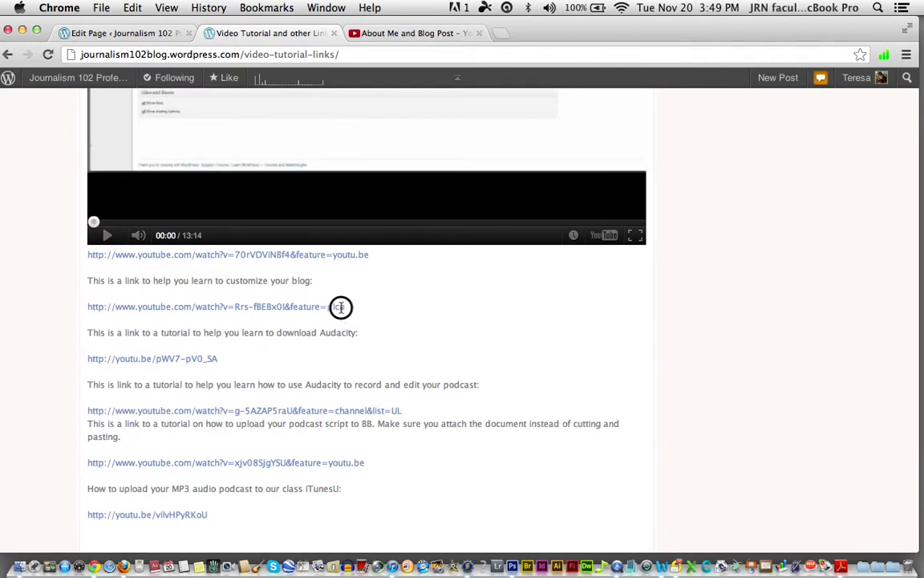
{"action": "left_click_drag", "start_coordinate": [348, 309], "coordinate": [82, 308]}
{"action": "left_click", "coordinate": [353, 306]}
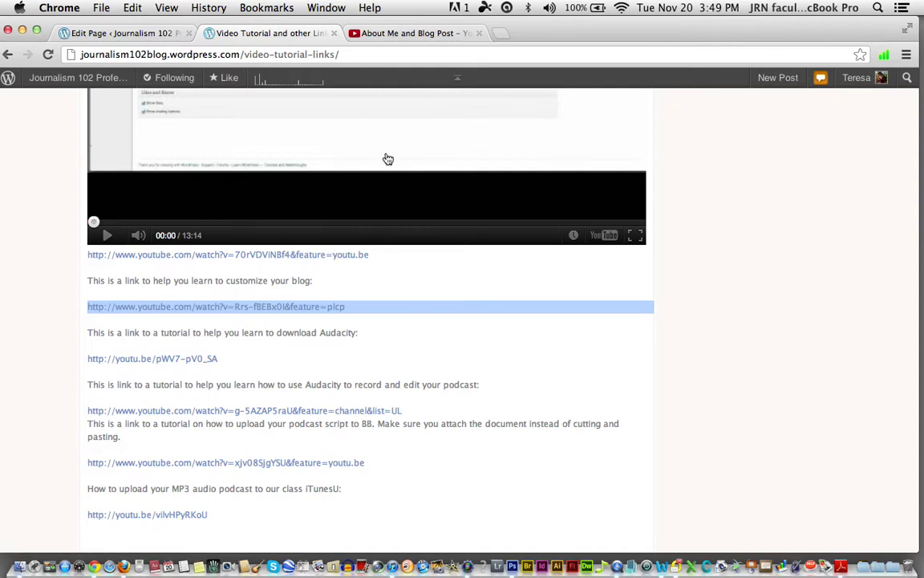
- Return to the top of the page and click the site bar
{"action": "scroll", "coordinate": [387, 158], "scroll_direction": "up", "scroll_amount": 3}
{"action": "scroll", "coordinate": [386, 159], "scroll_direction": "up", "scroll_amount": 3}
{"action": "scroll", "coordinate": [386, 159], "scroll_direction": "up", "scroll_amount": 3}
{"action": "scroll", "coordinate": [377, 145], "scroll_direction": "up", "scroll_amount": 3}
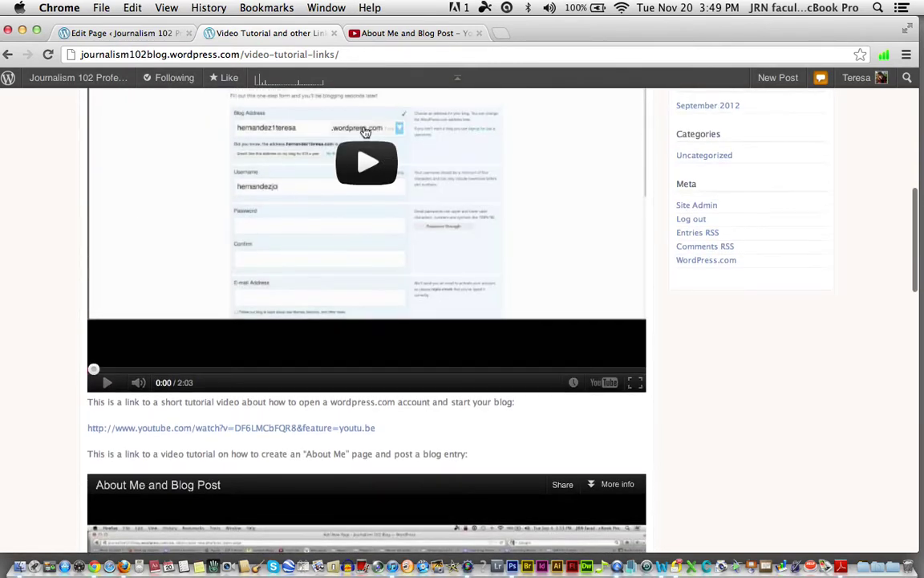
{"action": "left_click", "coordinate": [198, 95]}
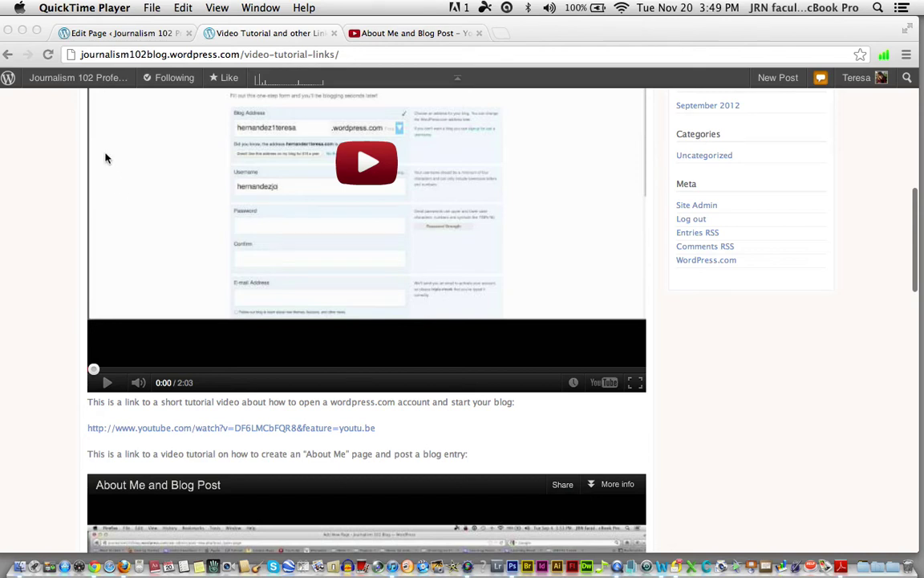
- Go to the blog's admin Dashboard and open its Pages list
{"action": "left_click", "coordinate": [46, 81]}
{"action": "mouse_move", "coordinate": [77, 78]}
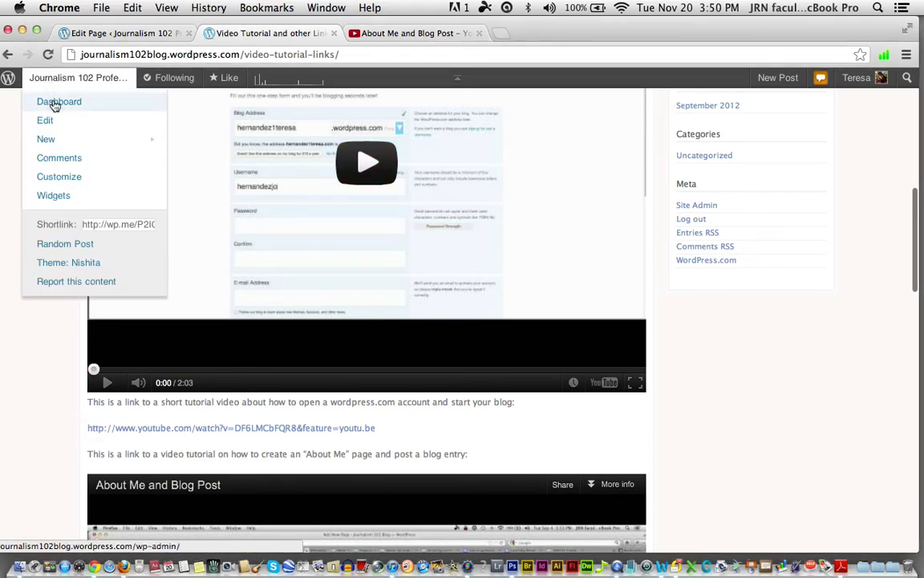
{"action": "left_click", "coordinate": [54, 104]}
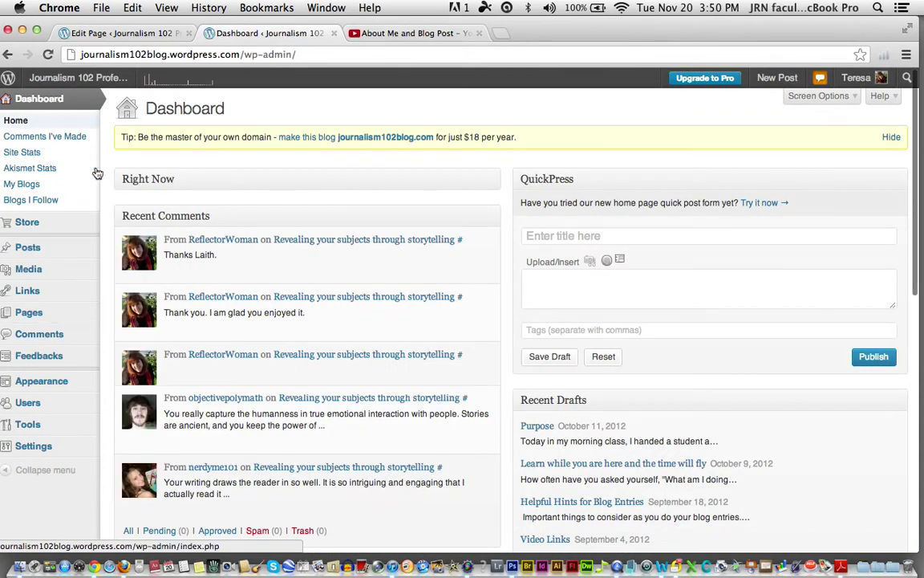
{"action": "left_click", "coordinate": [245, 197]}
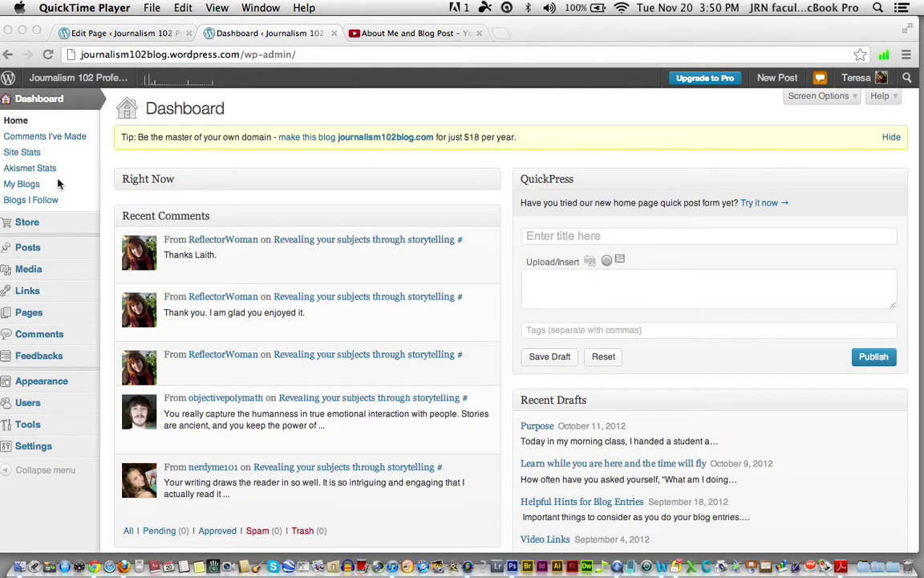
{"action": "left_click", "coordinate": [38, 315]}
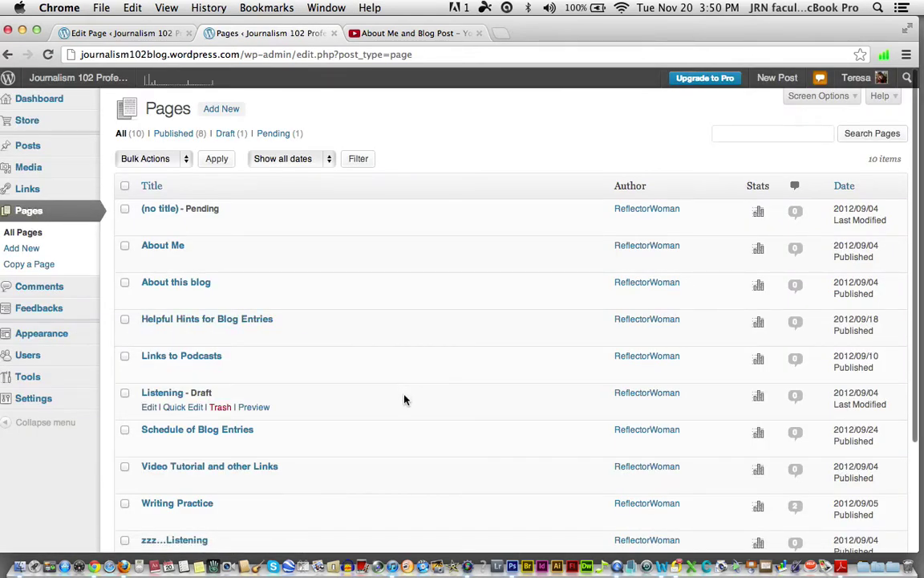
{"action": "scroll", "coordinate": [404, 399], "scroll_direction": "down", "scroll_amount": 2}
{"action": "scroll", "coordinate": [404, 398], "scroll_direction": "down", "scroll_amount": 1}
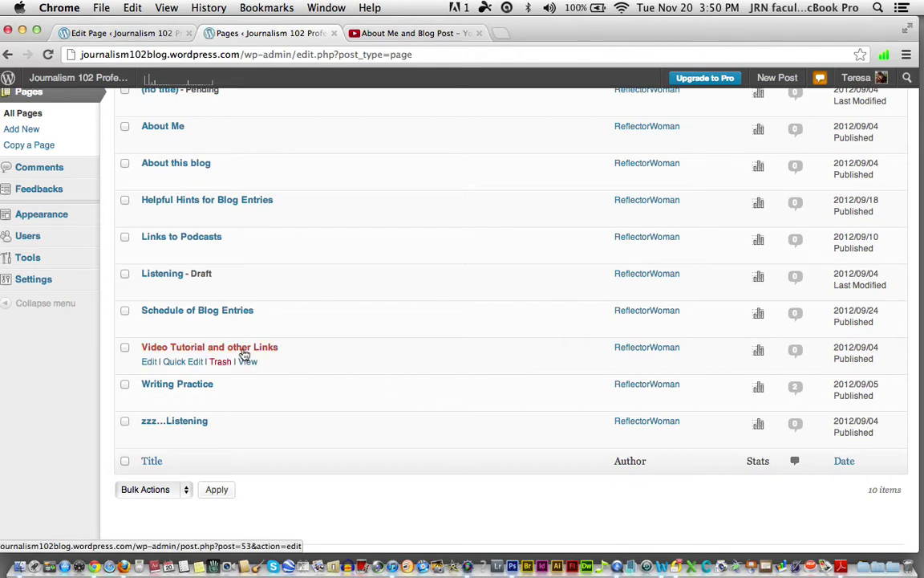
- Edit the Video Tutorial and other Links page and find the 'customize your blog' line
{"action": "left_click", "coordinate": [148, 363]}
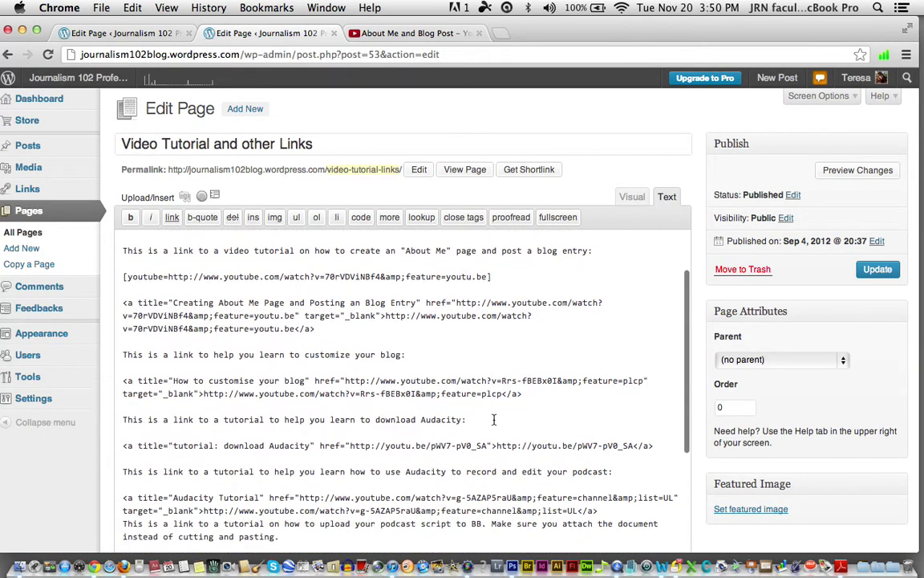
{"action": "scroll", "coordinate": [494, 419], "scroll_direction": "down", "scroll_amount": 3}
{"action": "scroll", "coordinate": [494, 419], "scroll_direction": "down", "scroll_amount": 2}
{"action": "scroll", "coordinate": [494, 419], "scroll_direction": "up", "scroll_amount": 1}
{"action": "scroll", "coordinate": [493, 419], "scroll_direction": "up", "scroll_amount": 3}
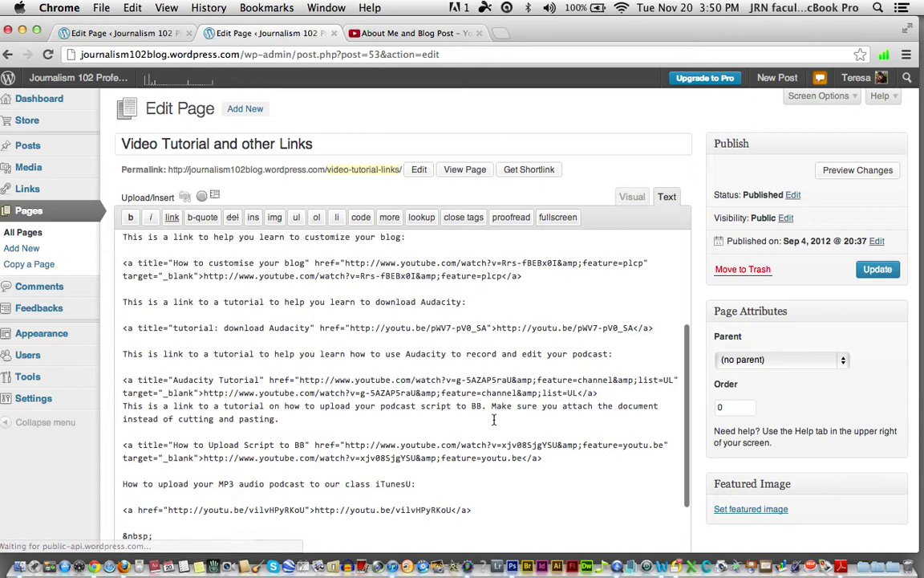
{"action": "scroll", "coordinate": [494, 419], "scroll_direction": "up", "scroll_amount": 1}
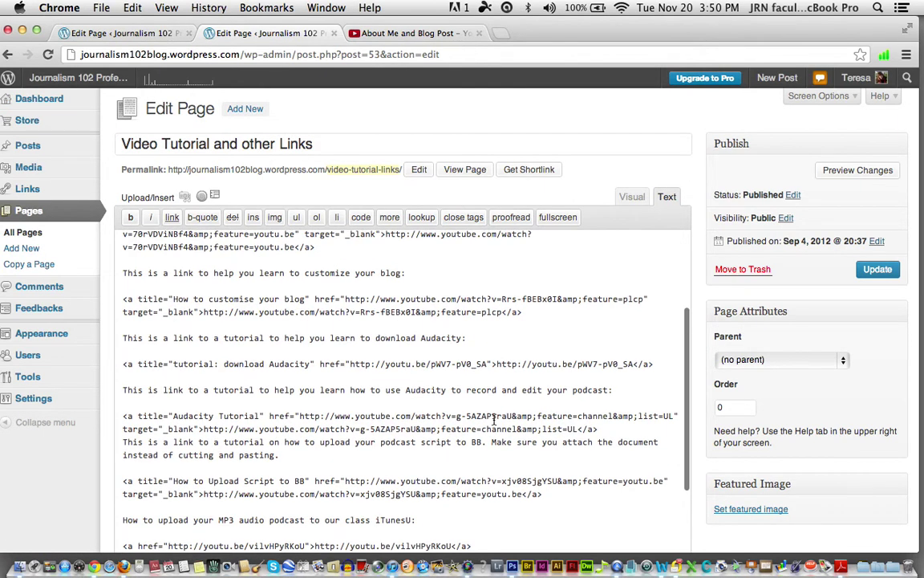
{"action": "scroll", "coordinate": [494, 419], "scroll_direction": "up", "scroll_amount": 1}
{"action": "scroll", "coordinate": [494, 419], "scroll_direction": "down", "scroll_amount": 1}
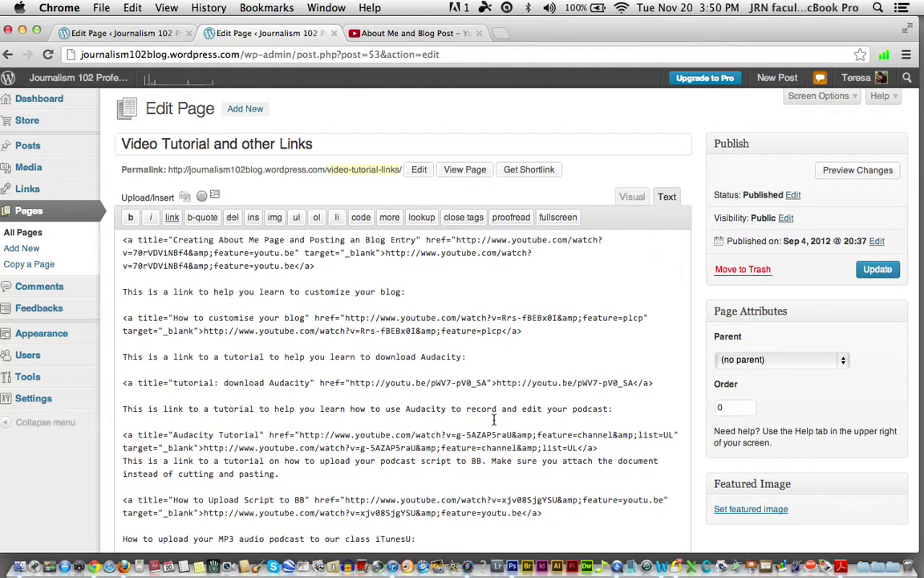
{"action": "scroll", "coordinate": [493, 419], "scroll_direction": "up", "scroll_amount": 1}
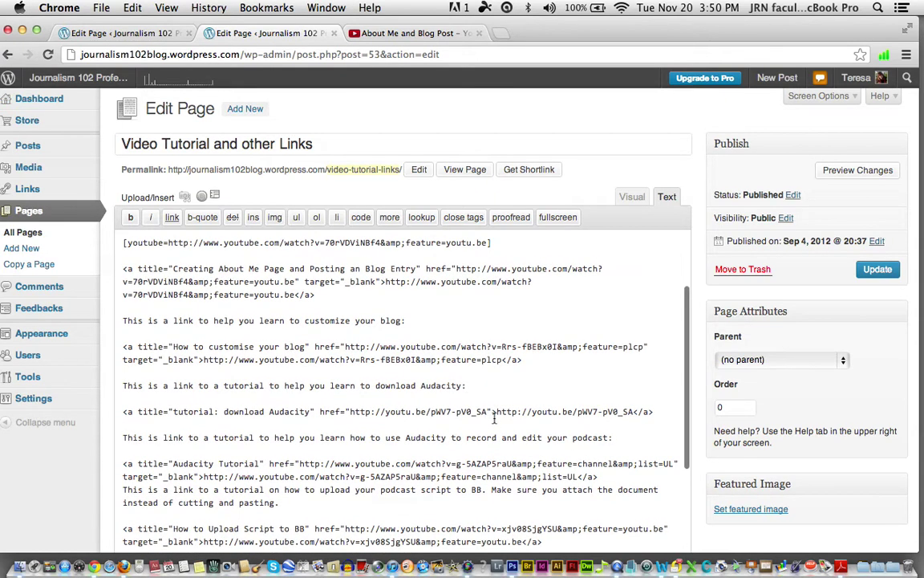
{"action": "scroll", "coordinate": [494, 418], "scroll_direction": "up", "scroll_amount": 1}
{"action": "scroll", "coordinate": [494, 417], "scroll_direction": "down", "scroll_amount": 1}
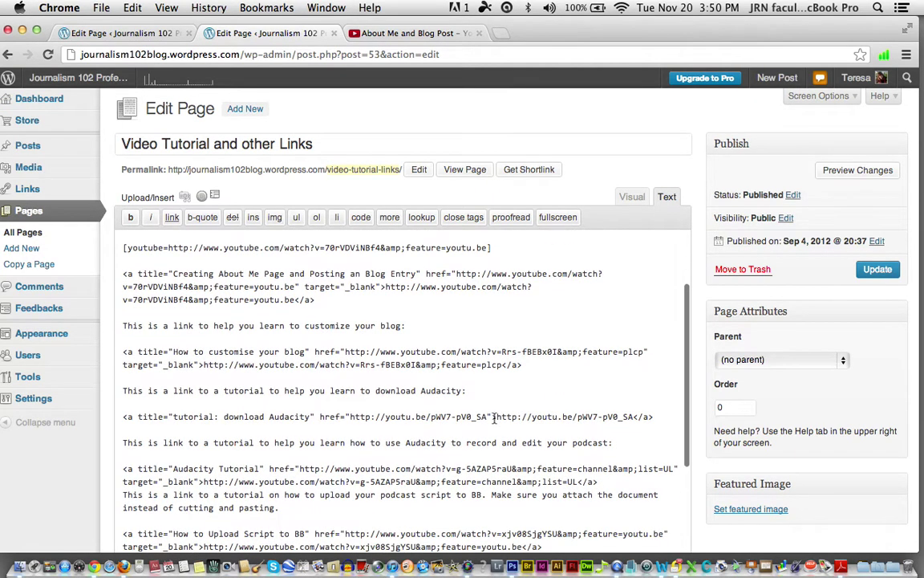
{"action": "scroll", "coordinate": [495, 417], "scroll_direction": "up", "scroll_amount": 2}
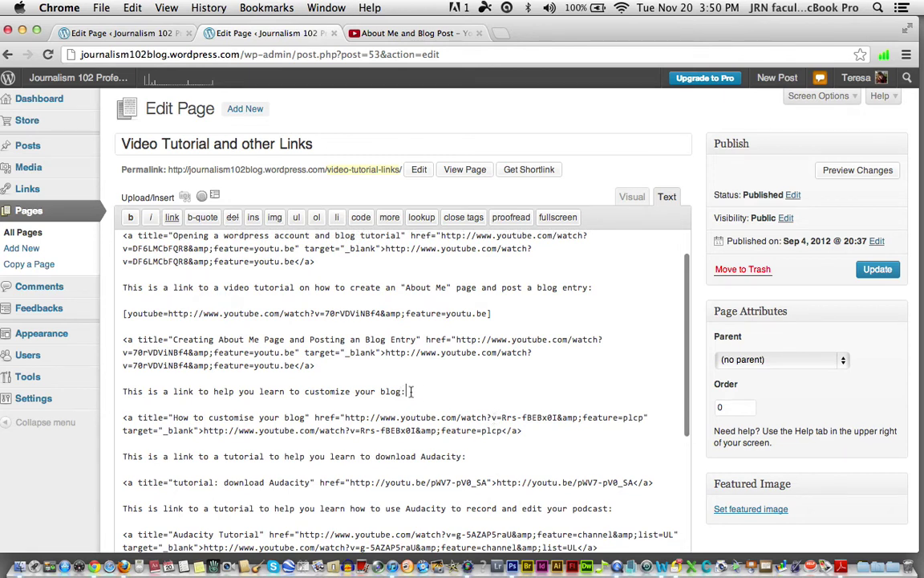
- Add two blank lines below the 'customize your blog' line
{"action": "key", "text": "Return"}
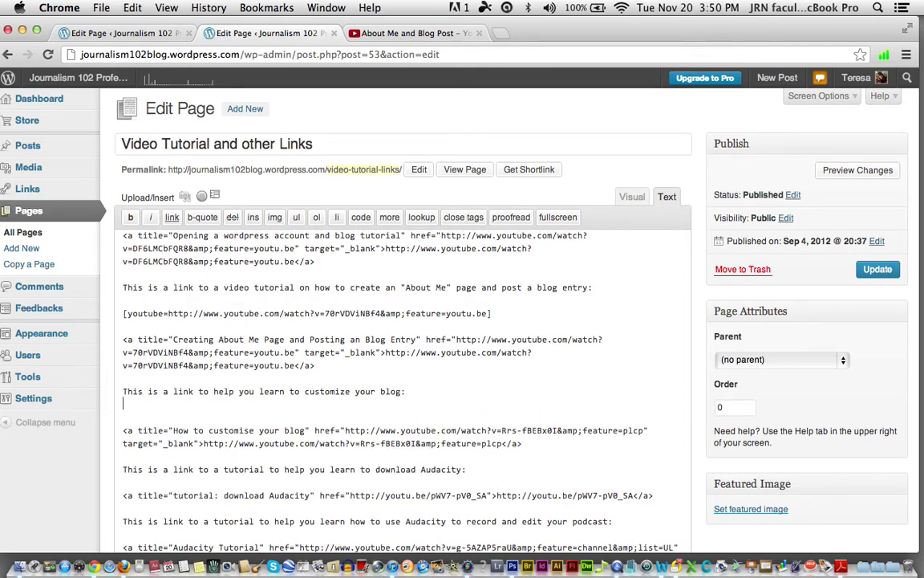
{"action": "key", "text": "Return"}
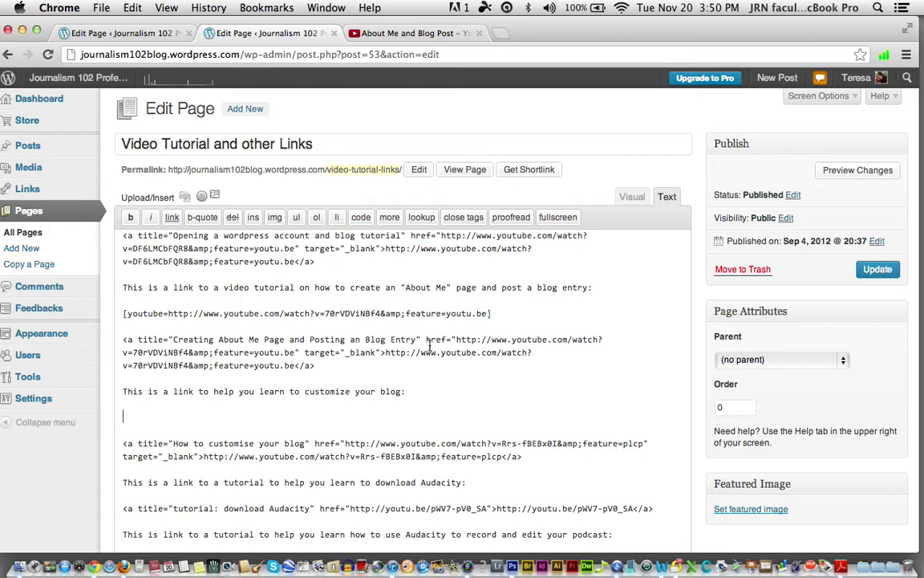
{"action": "left_click", "coordinate": [185, 197]}
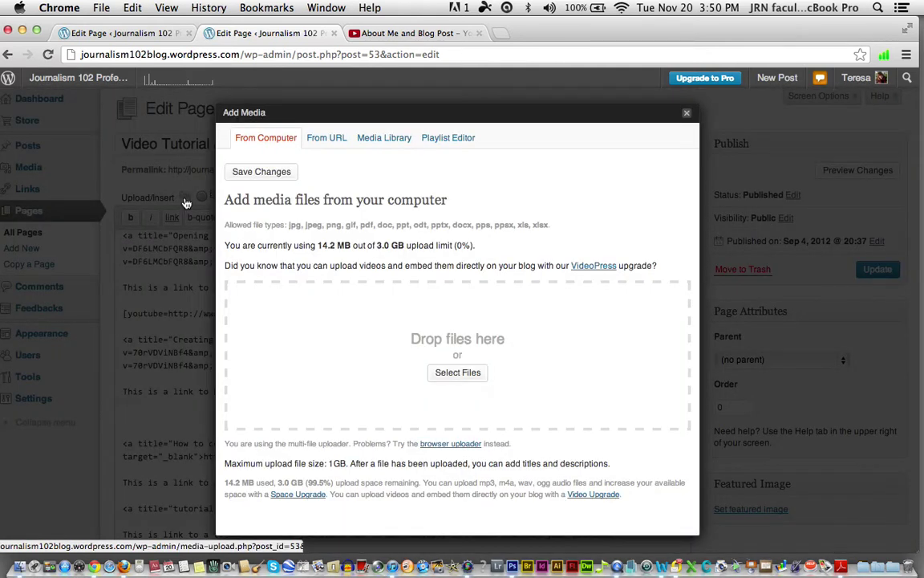
- In Add Media, choose From URL with the Audio, Video, or Other File type
{"action": "left_click", "coordinate": [337, 141]}
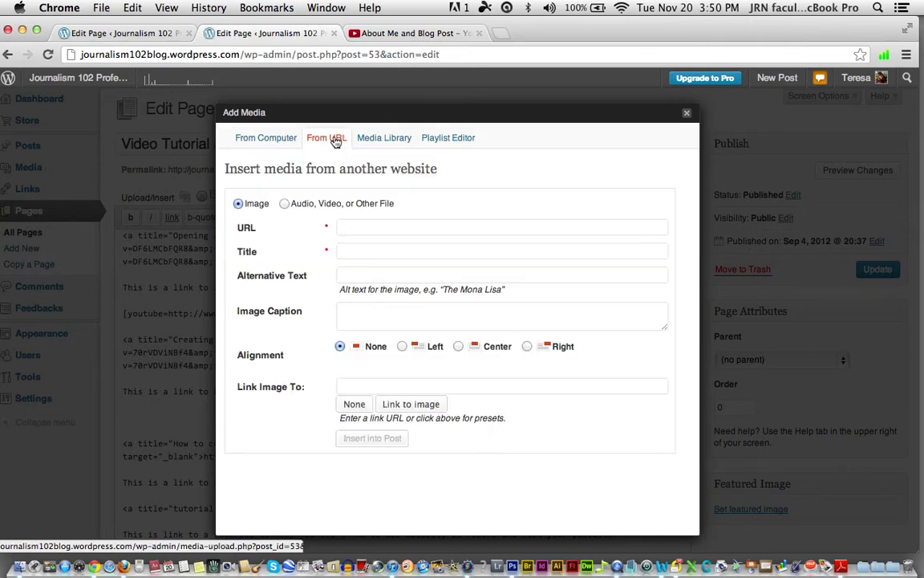
{"action": "left_click", "coordinate": [370, 226]}
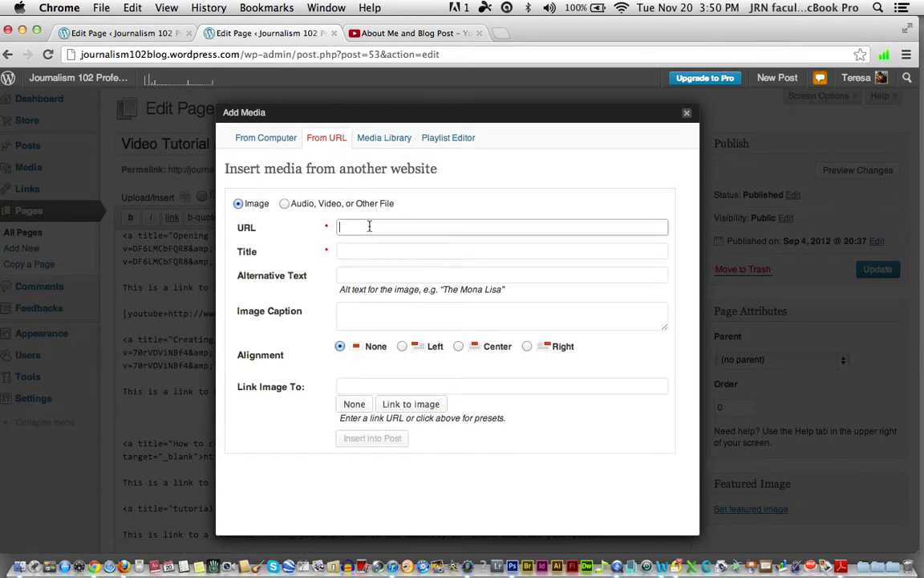
{"action": "left_click", "coordinate": [285, 204]}
{"action": "left_click", "coordinate": [357, 228]}
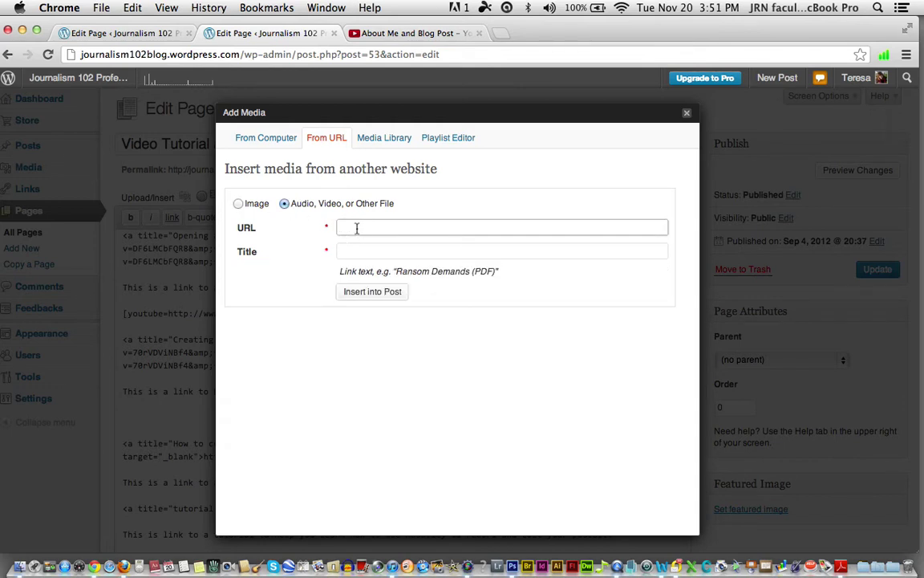
- Paste the customize-your-blog YouTube URL without its trailing space and insert it into the page
{"action": "key", "text": "super+v"}
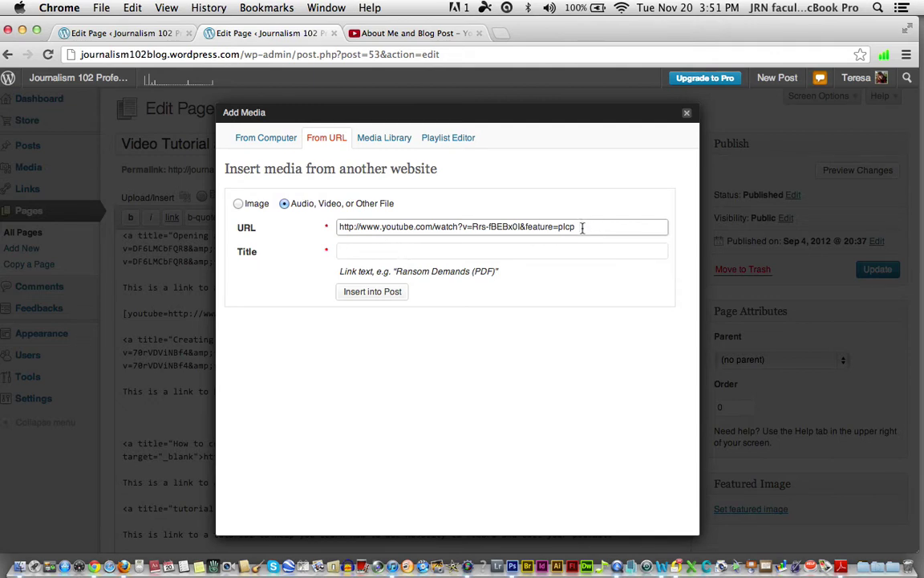
{"action": "key", "text": "BackSpace"}
{"action": "key", "text": "Tab"}
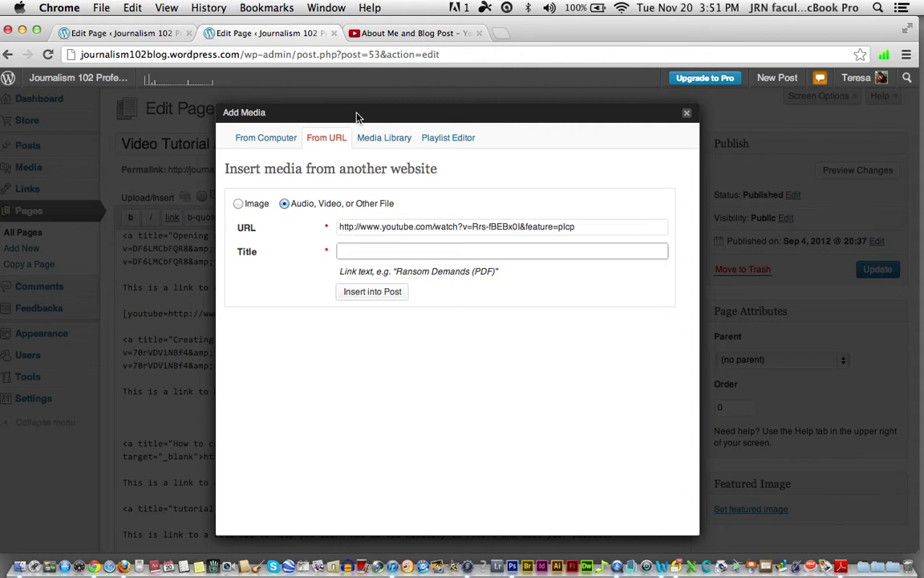
{"action": "left_click_drag", "start_coordinate": [357, 118], "coordinate": [362, 112]}
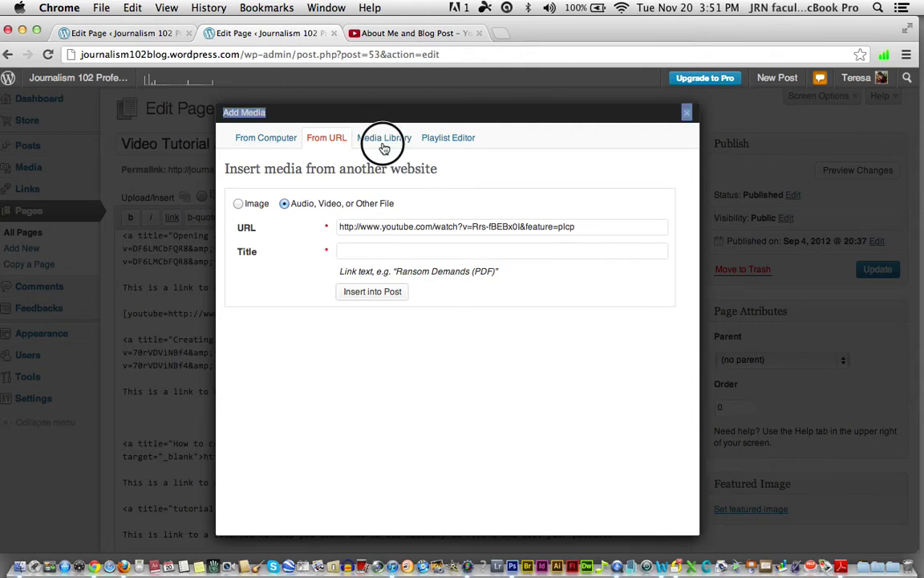
{"action": "left_click", "coordinate": [404, 250]}
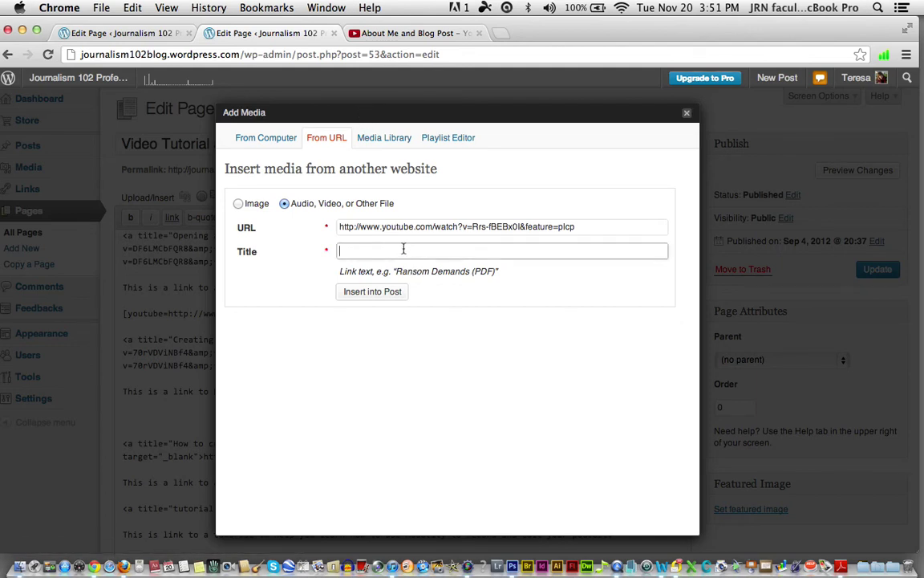
{"action": "left_click", "coordinate": [397, 297]}
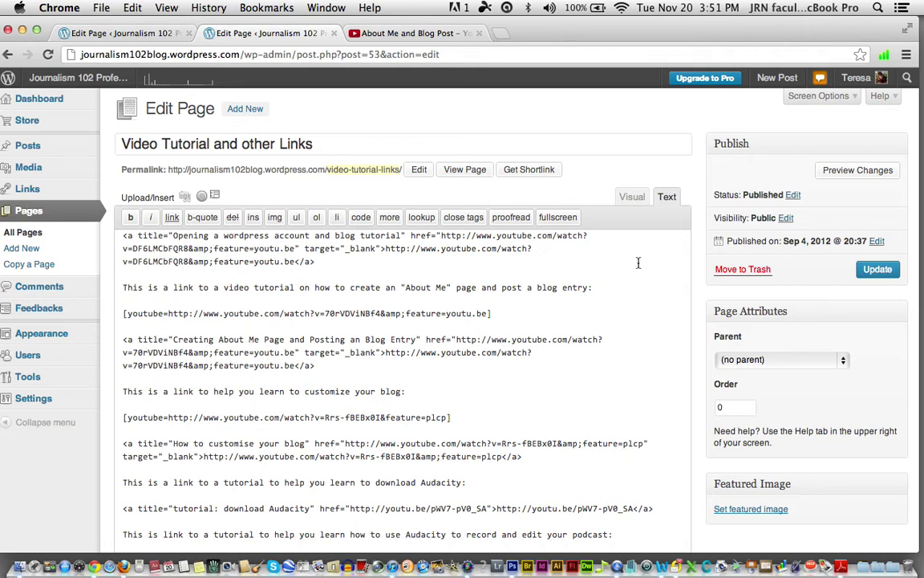
- Stay on the page at the preview warning and Update it to save the embedded video
{"action": "left_click", "coordinate": [867, 171]}
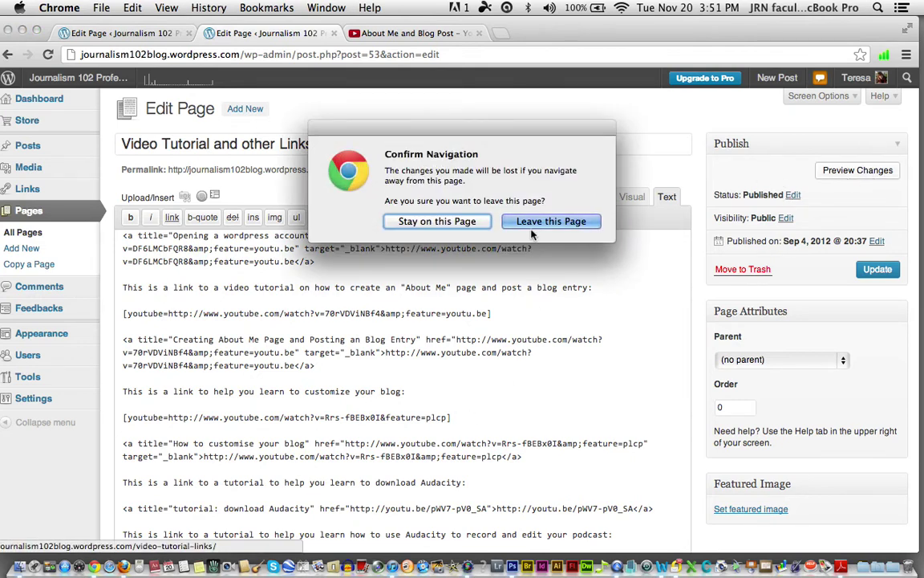
{"action": "left_click", "coordinate": [456, 221]}
{"action": "left_click", "coordinate": [887, 272]}
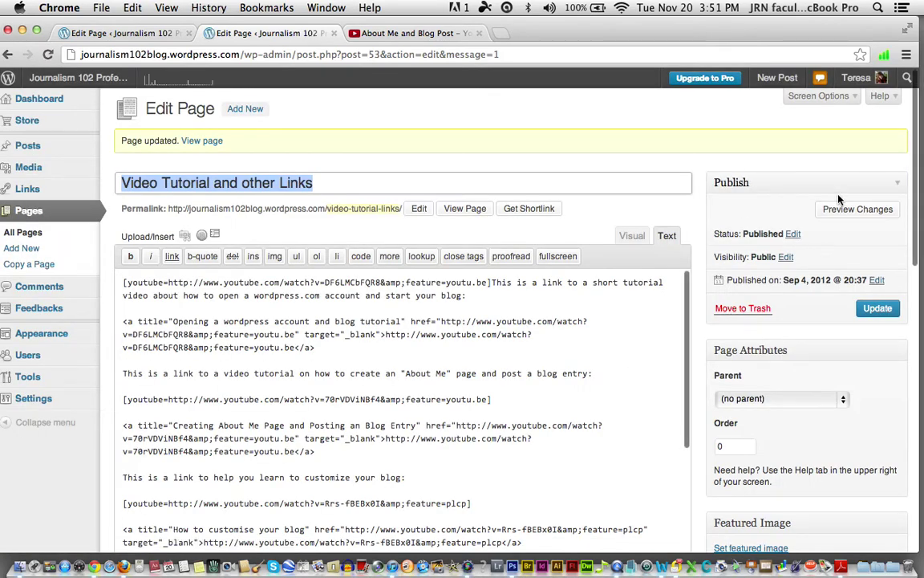
{"action": "left_click", "coordinate": [841, 209]}
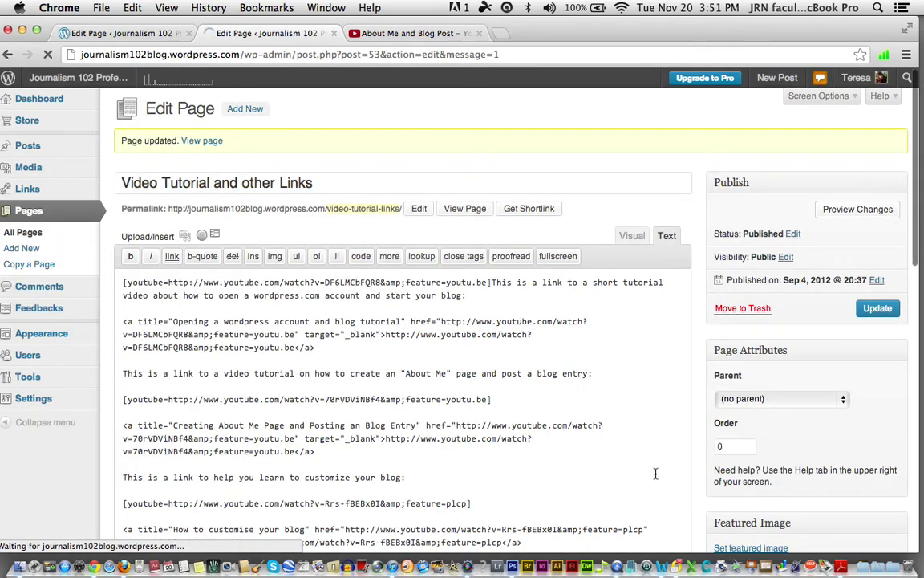
- Scroll through the preview to check the customize-your-blog video below its line
{"action": "scroll", "coordinate": [651, 479], "scroll_direction": "down", "scroll_amount": 3}
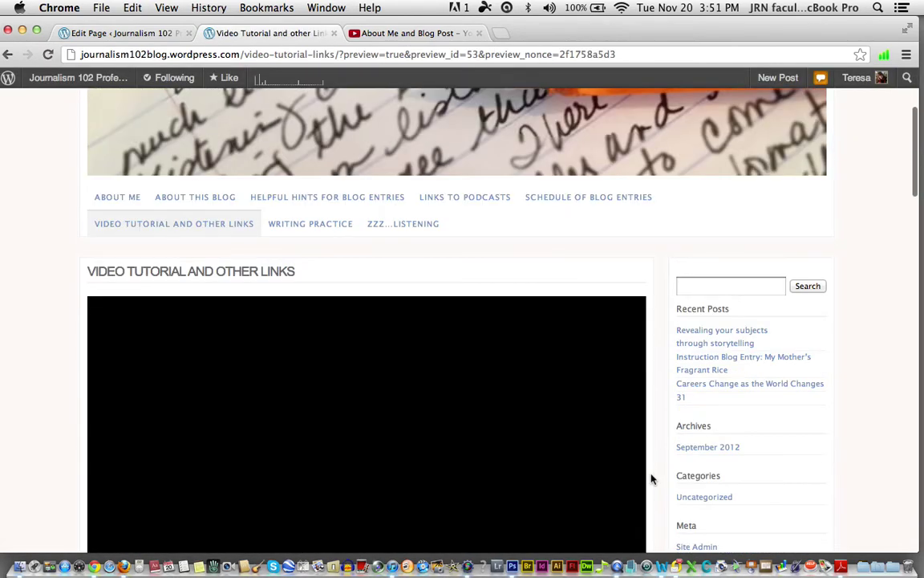
{"action": "scroll", "coordinate": [652, 479], "scroll_direction": "down", "scroll_amount": 5}
{"action": "scroll", "coordinate": [652, 479], "scroll_direction": "down", "scroll_amount": 3}
{"action": "scroll", "coordinate": [651, 479], "scroll_direction": "down", "scroll_amount": 3}
{"action": "scroll", "coordinate": [652, 479], "scroll_direction": "down", "scroll_amount": 4}
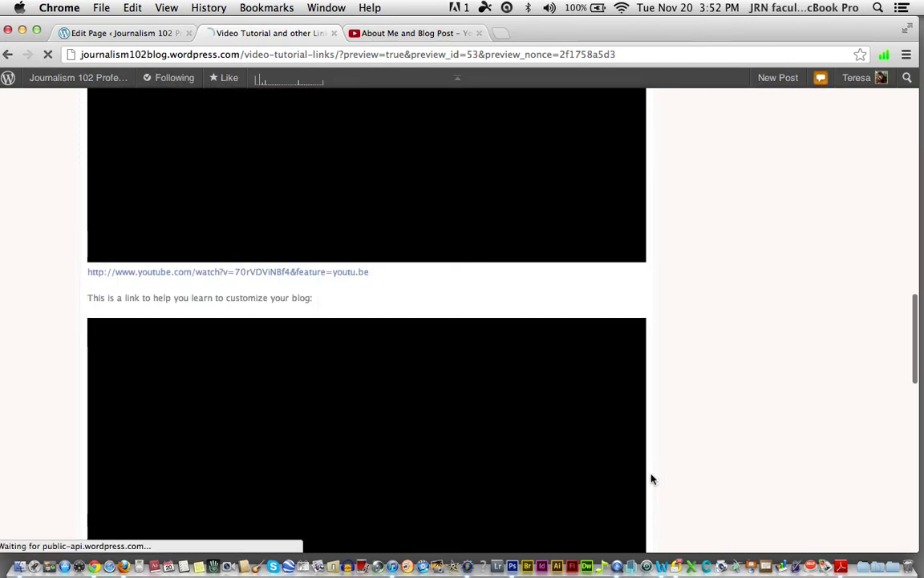
{"action": "scroll", "coordinate": [651, 479], "scroll_direction": "down", "scroll_amount": 2}
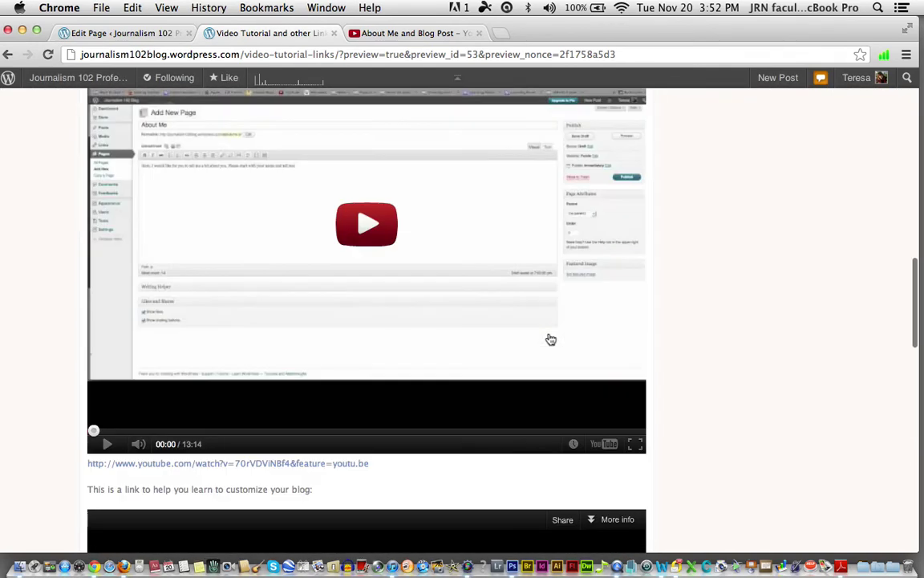
{"action": "scroll", "coordinate": [551, 340], "scroll_direction": "down", "scroll_amount": 2}
{"action": "scroll", "coordinate": [551, 339], "scroll_direction": "down", "scroll_amount": 4}
{"action": "scroll", "coordinate": [552, 339], "scroll_direction": "down", "scroll_amount": 5}
{"action": "scroll", "coordinate": [551, 339], "scroll_direction": "down", "scroll_amount": 1}
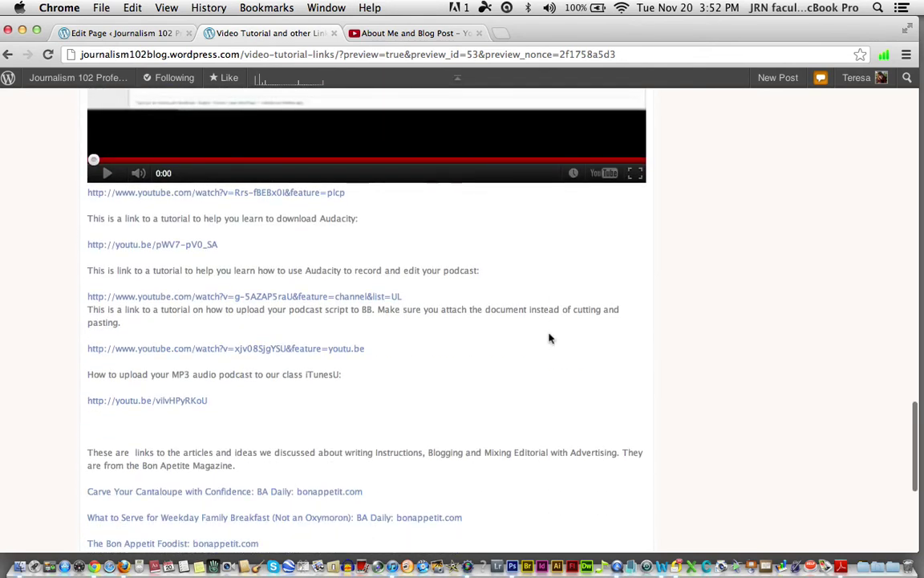
{"action": "scroll", "coordinate": [551, 339], "scroll_direction": "down", "scroll_amount": 1}
{"action": "scroll", "coordinate": [550, 338], "scroll_direction": "down", "scroll_amount": 4}
{"action": "scroll", "coordinate": [550, 338], "scroll_direction": "down", "scroll_amount": 5}
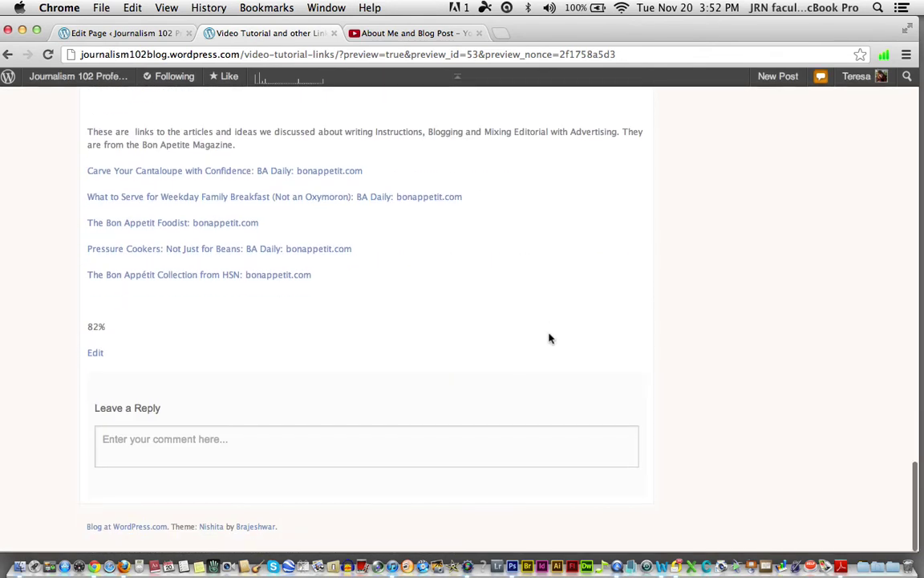
{"action": "scroll", "coordinate": [314, 394], "scroll_direction": "down", "scroll_amount": 1}
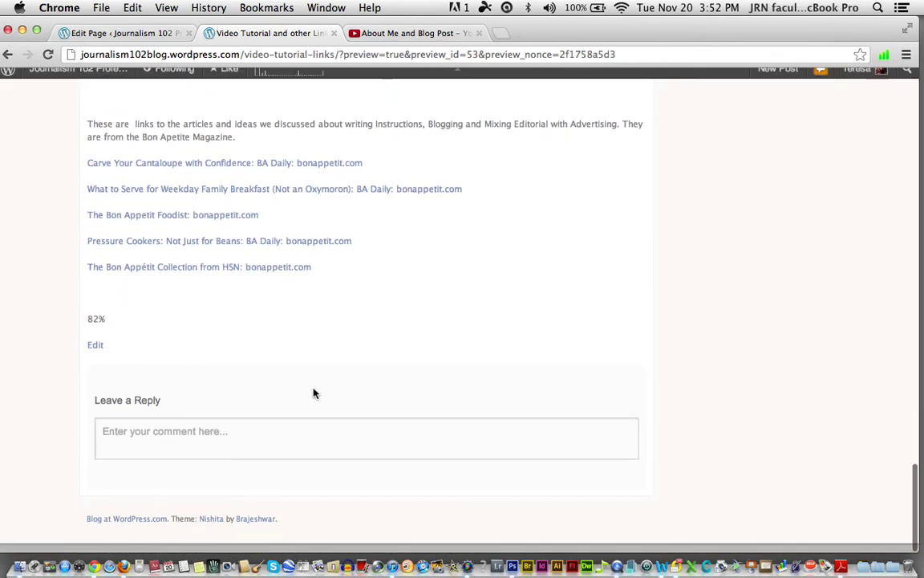
{"action": "scroll", "coordinate": [347, 303], "scroll_direction": "up", "scroll_amount": 6}
{"action": "scroll", "coordinate": [393, 208], "scroll_direction": "up", "scroll_amount": 2}
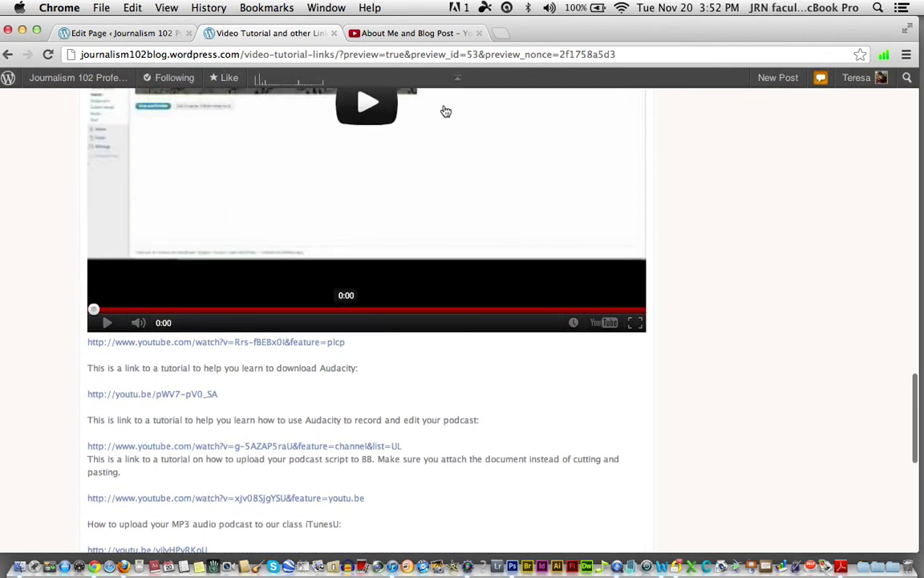